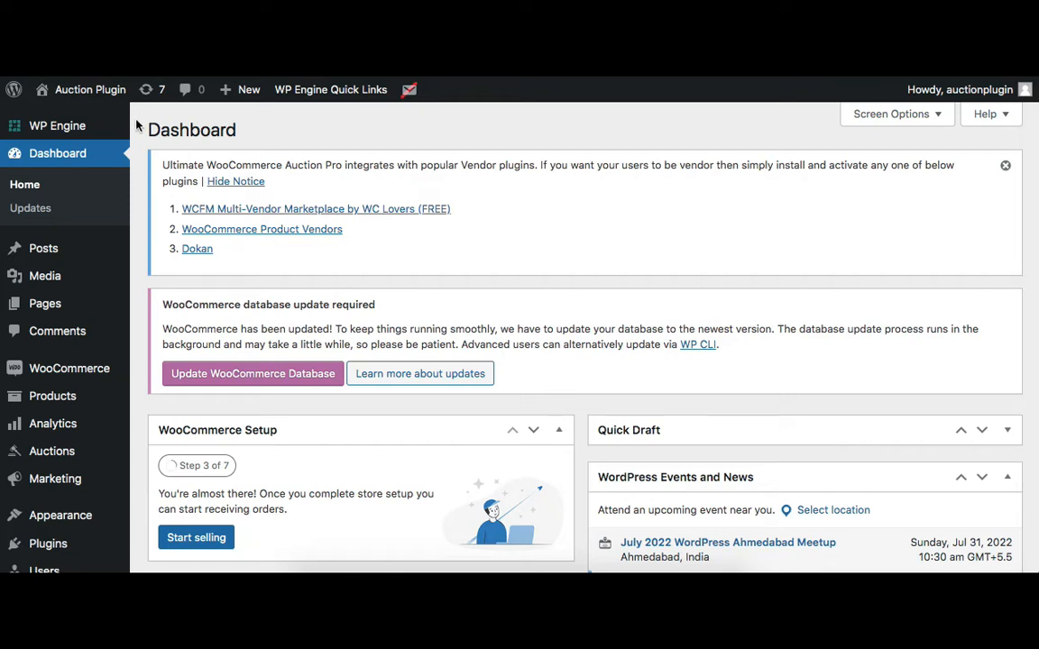
Open the auction plugin's settings and set the countdown timer's time source to Global
{"action": "scroll", "coordinate": [99, 335], "scroll_direction": "down", "scroll_amount": 4}
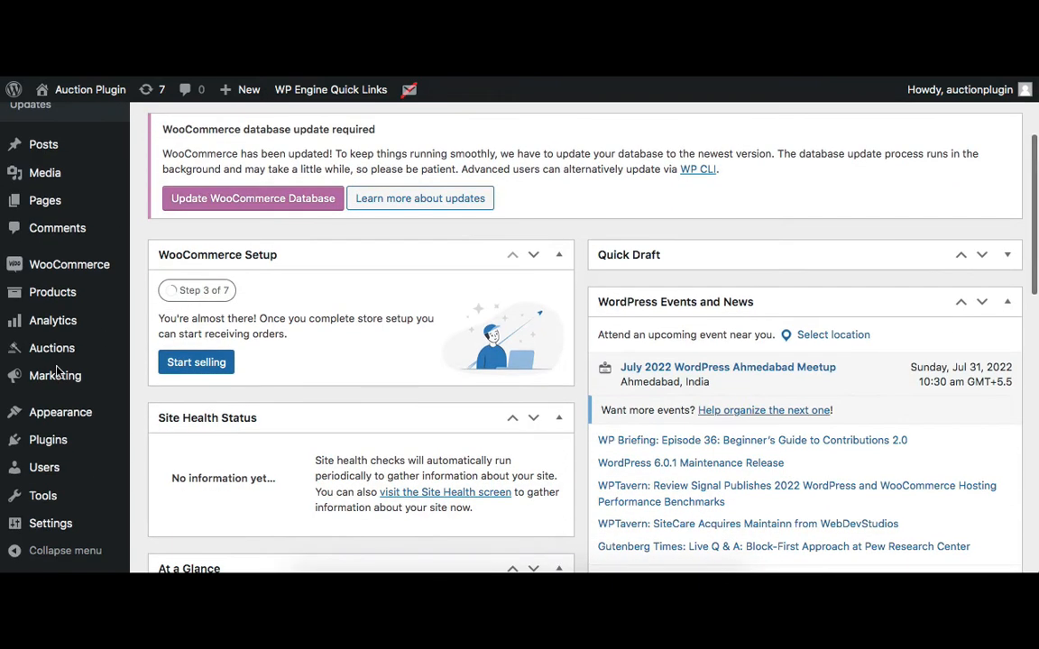
{"action": "mouse_move", "coordinate": [60, 354]}
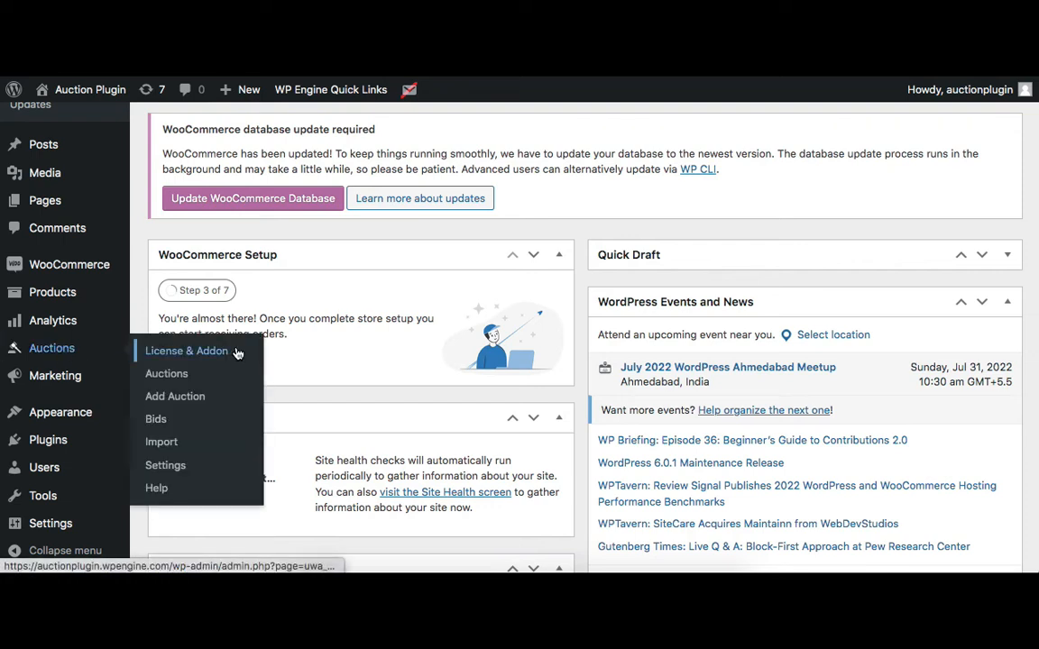
{"action": "left_click", "coordinate": [163, 465]}
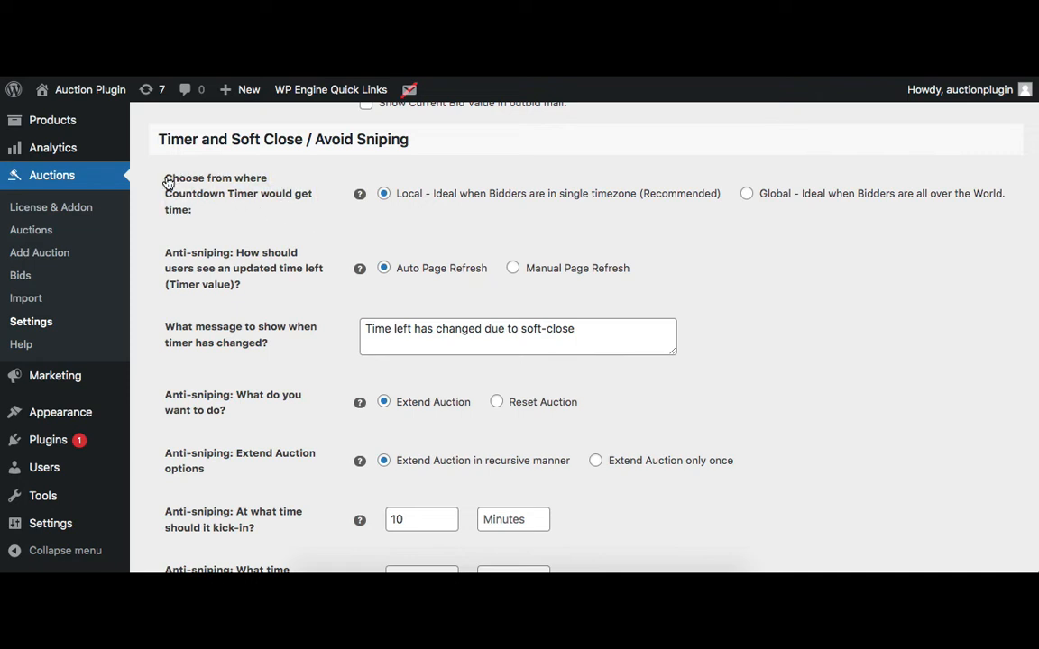
{"action": "left_click_drag", "start_coordinate": [160, 180], "coordinate": [208, 219]}
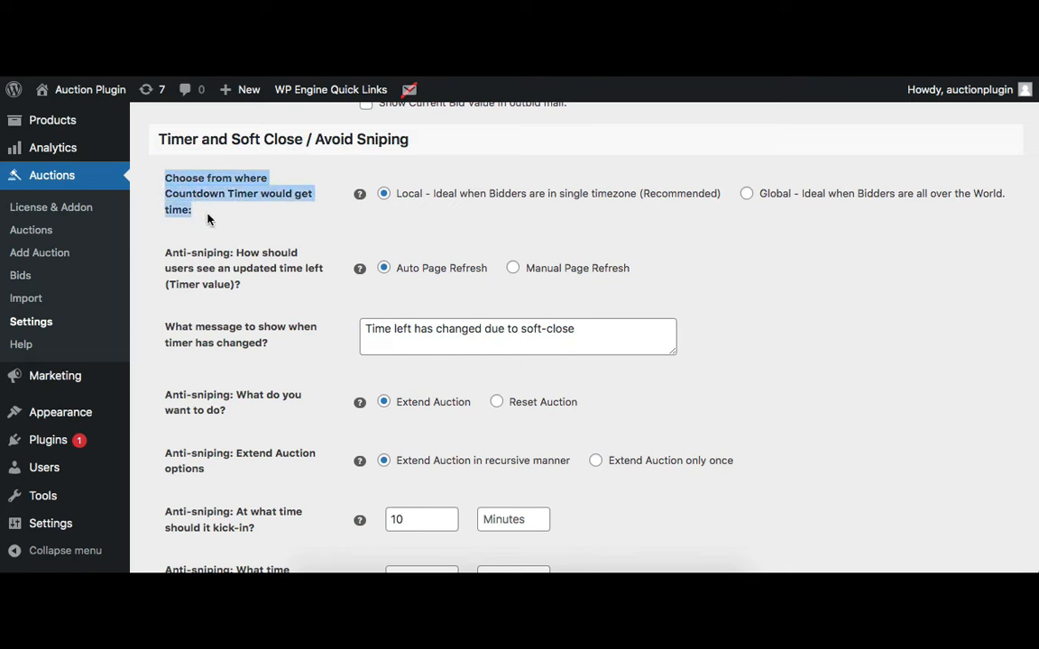
{"action": "left_click", "coordinate": [309, 113]}
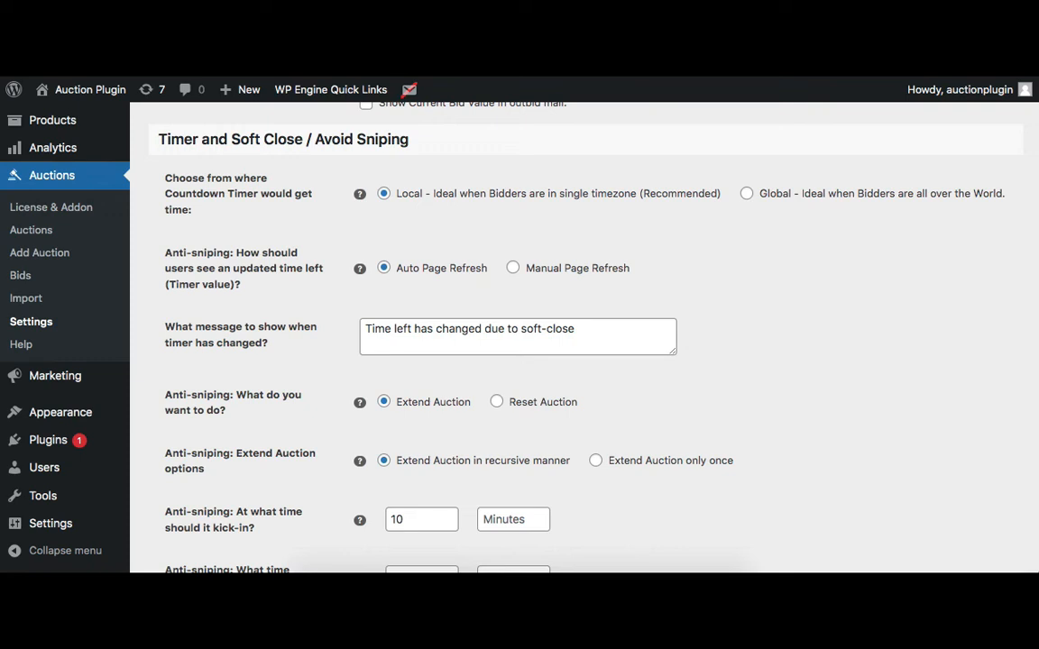
{"action": "left_click", "coordinate": [746, 193]}
Review the anti-sniping option for showing the updated time left and the message shown when the timer changes
{"action": "left_click_drag", "start_coordinate": [165, 251], "coordinate": [241, 287]}
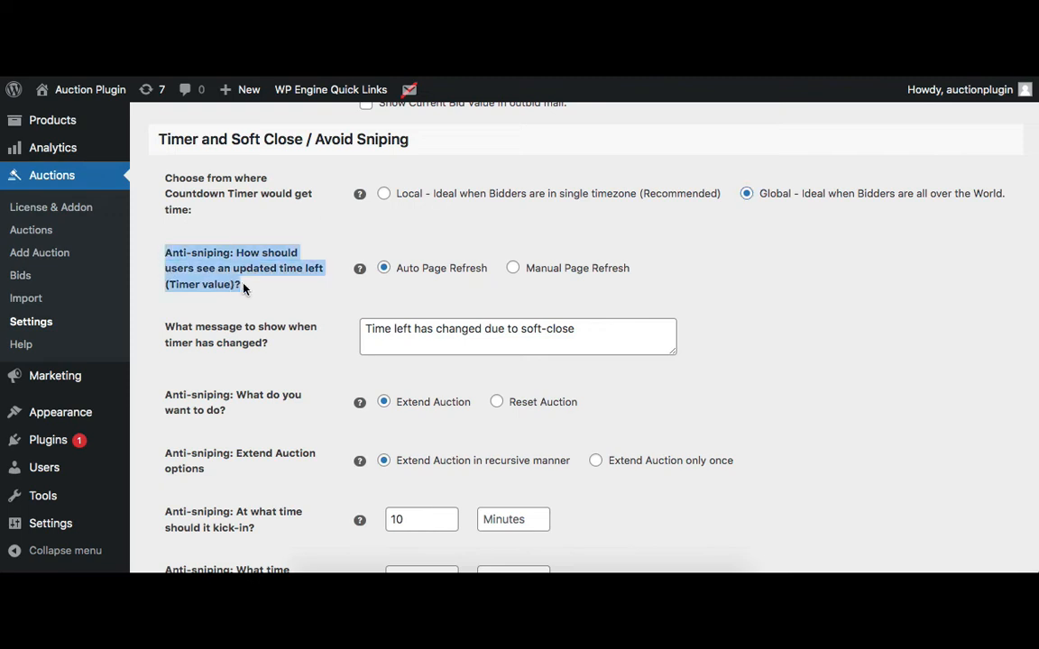
{"action": "left_click", "coordinate": [515, 223]}
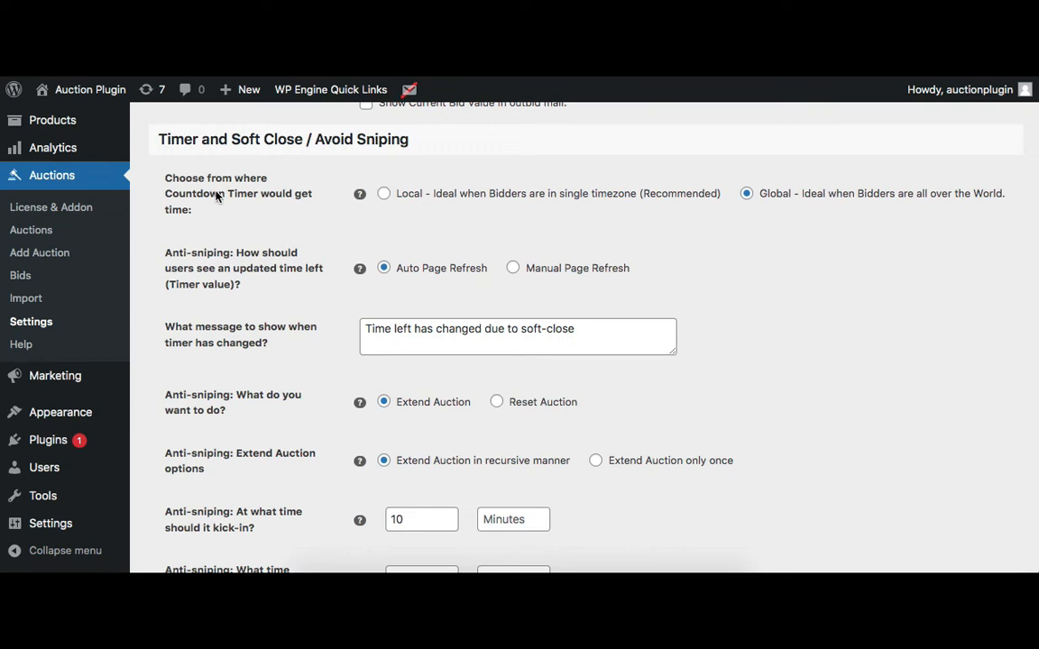
{"action": "triple_click", "coordinate": [171, 329]}
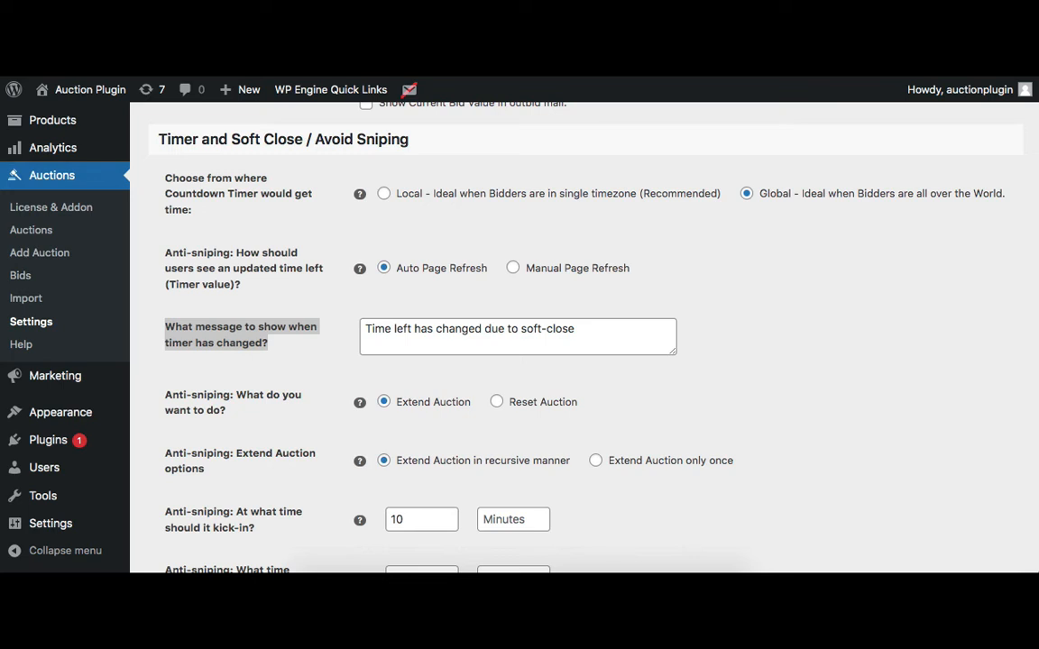
{"action": "left_click", "coordinate": [452, 328]}
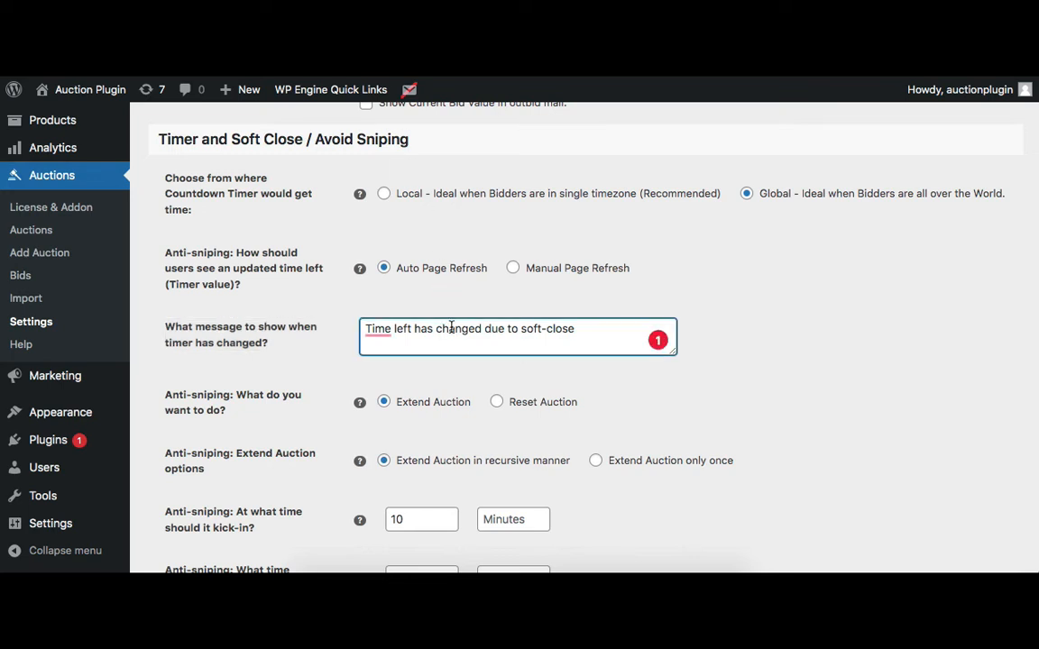
Place a direct bid of $300.00 on the Laptop BackPack auction page
{"action": "left_click", "coordinate": [308, 65]}
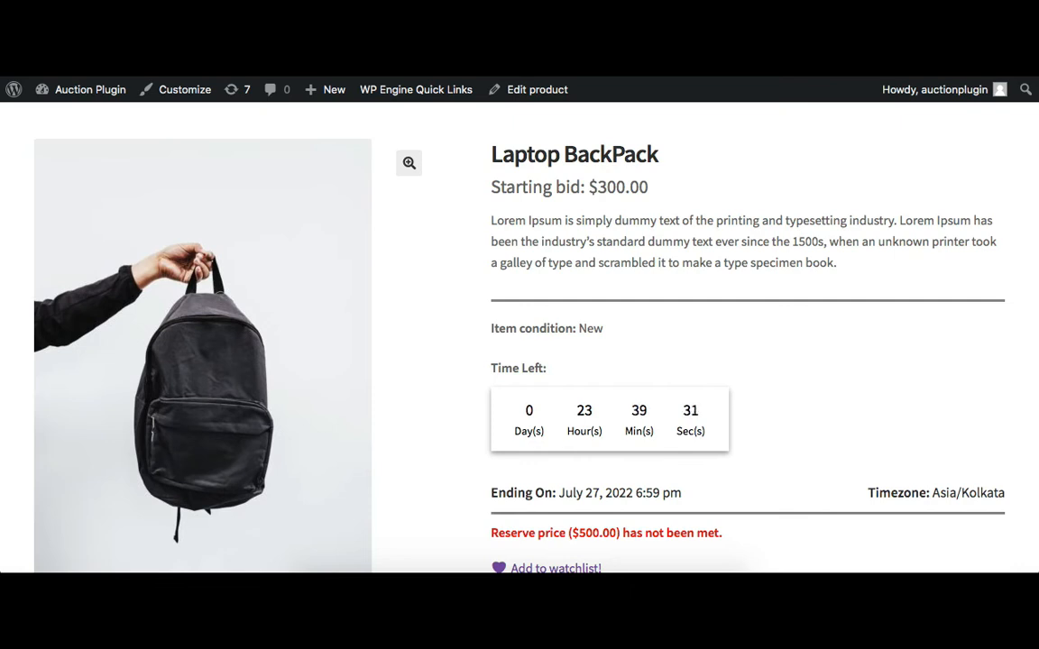
{"action": "scroll", "coordinate": [669, 283], "scroll_direction": "down", "scroll_amount": 3}
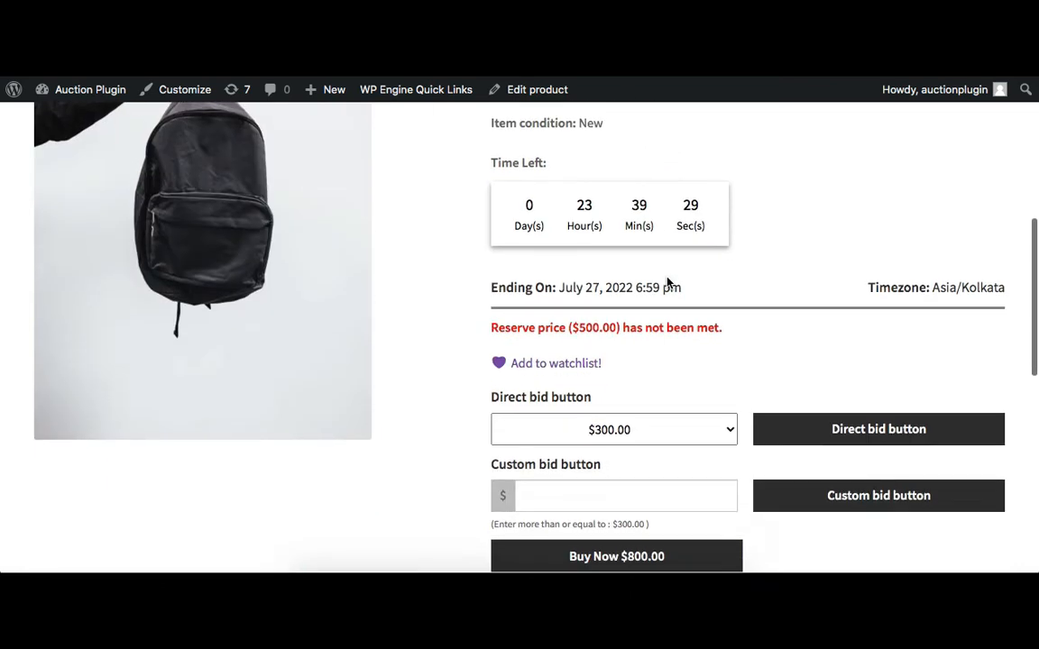
{"action": "left_click", "coordinate": [839, 442]}
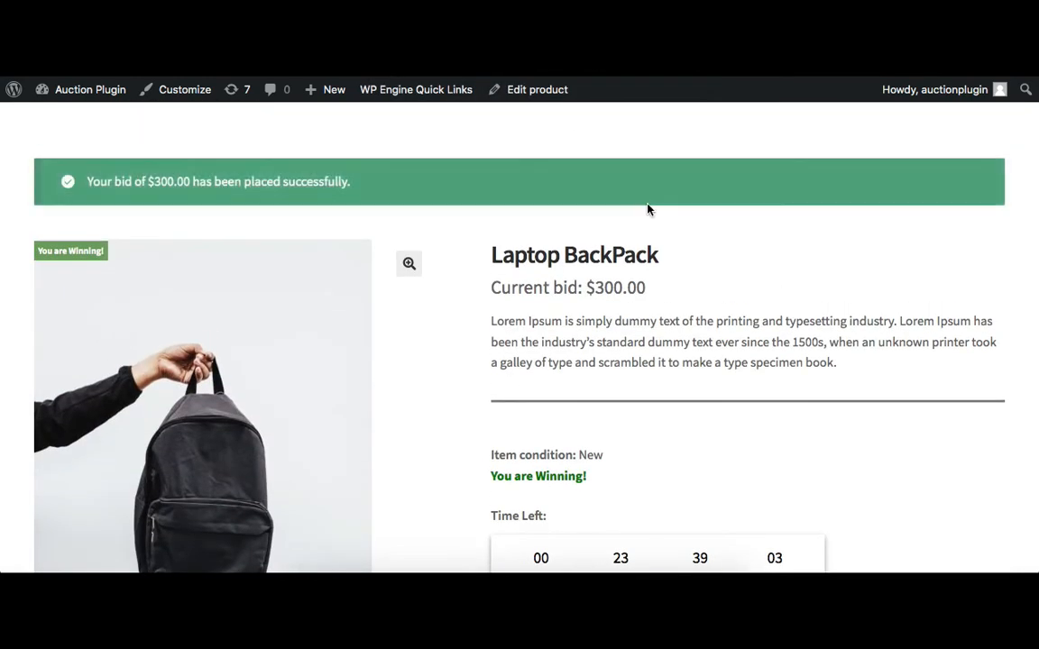
Examine the soft-close message in the other bidder's view of the backpack auction and refresh the time left
{"action": "scroll", "coordinate": [634, 350], "scroll_direction": "down", "scroll_amount": 3}
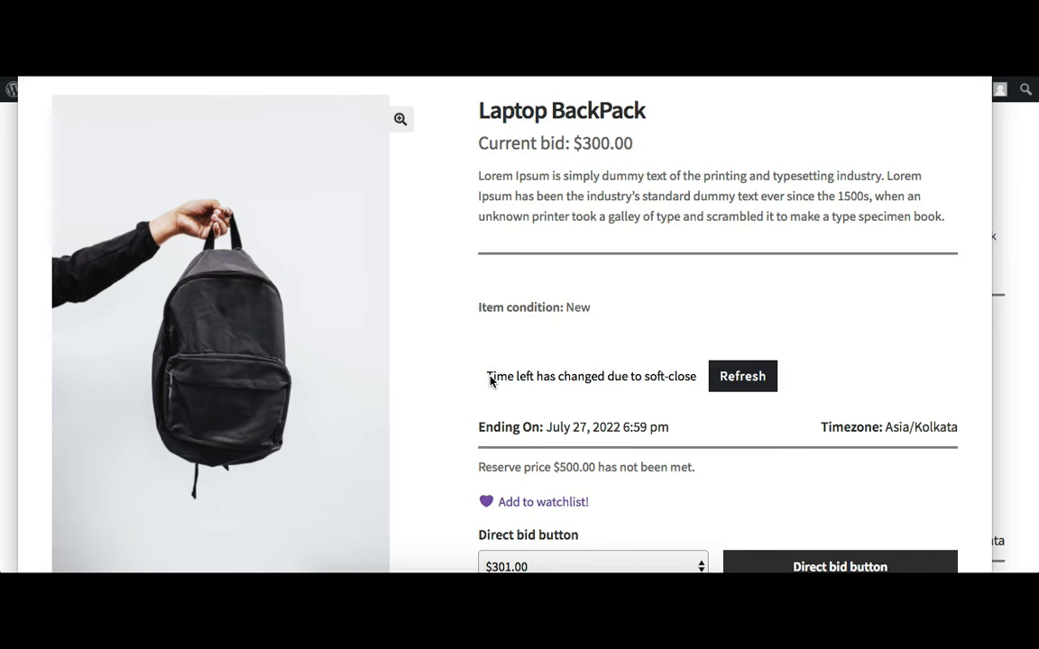
{"action": "left_click_drag", "start_coordinate": [488, 375], "coordinate": [712, 380]}
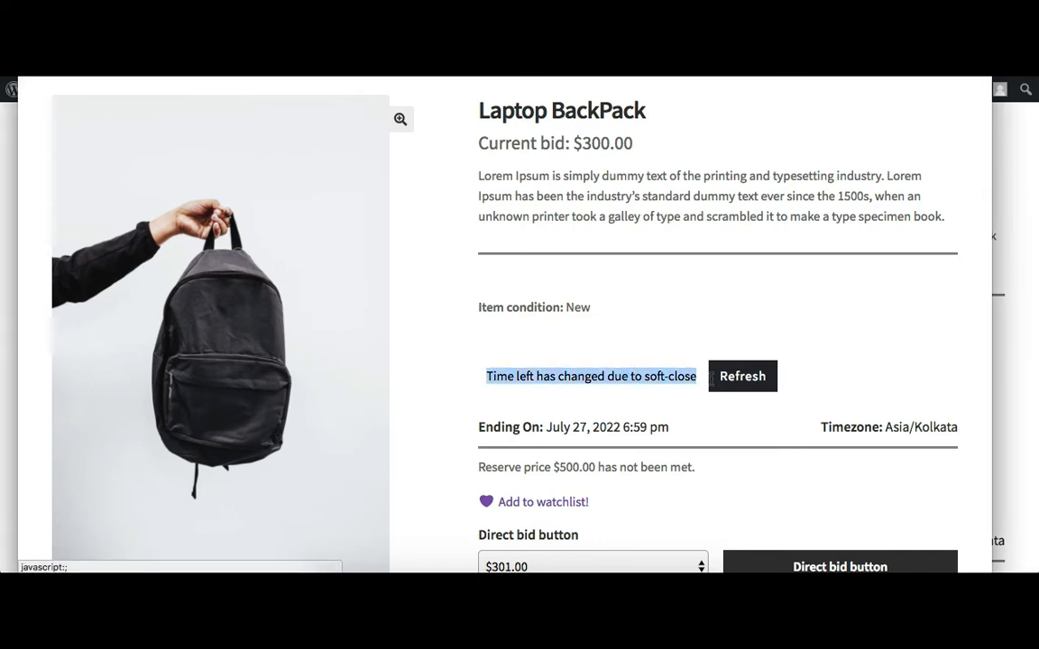
{"action": "left_click", "coordinate": [817, 374]}
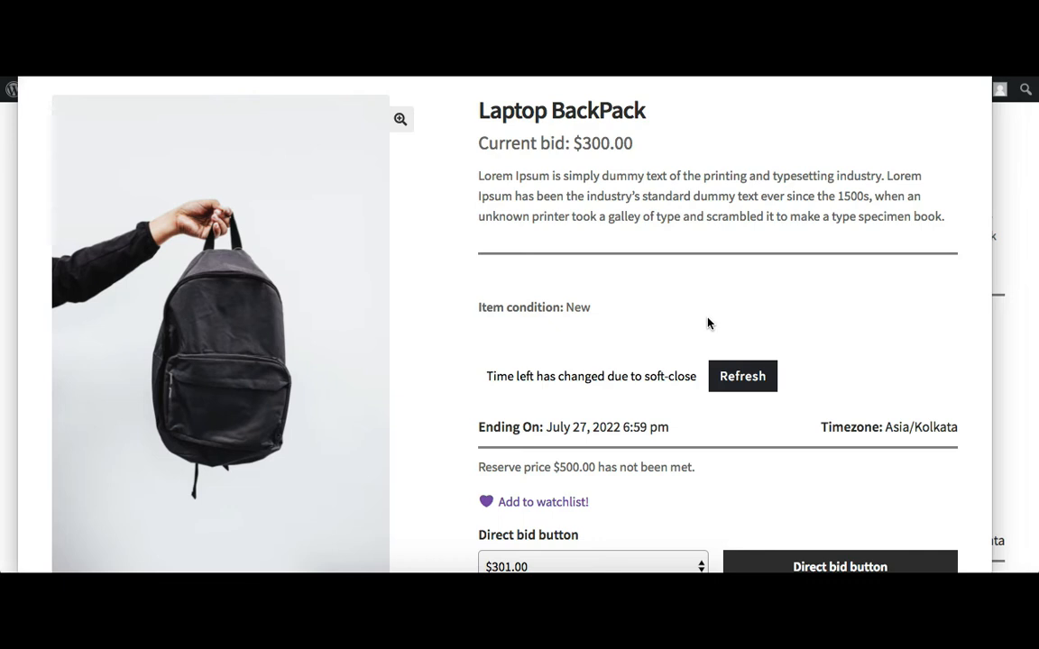
{"action": "left_click", "coordinate": [742, 377]}
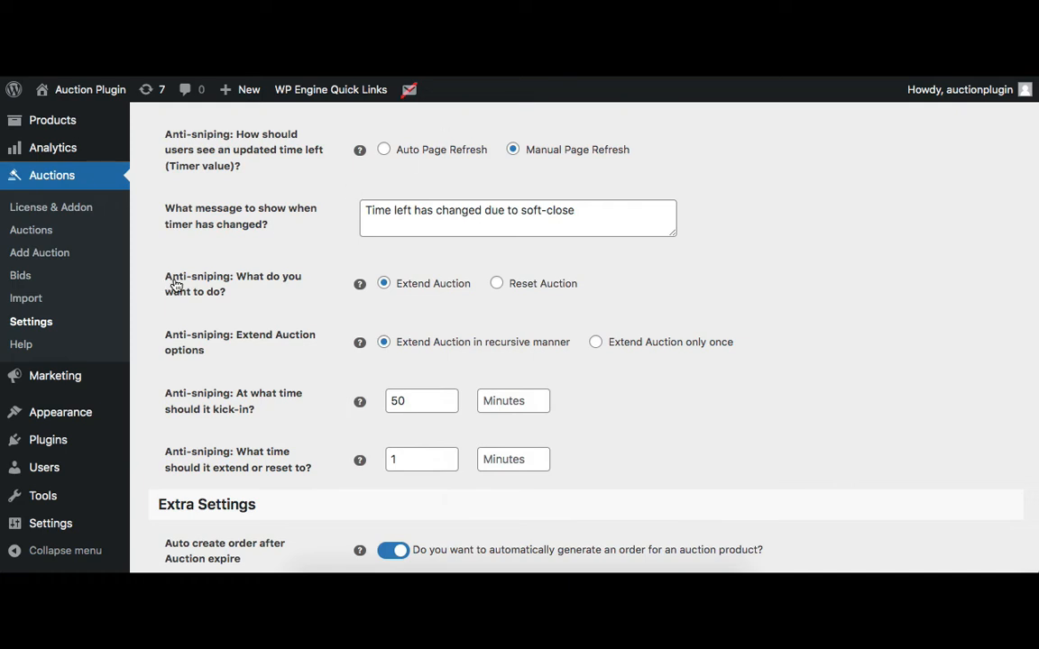
Review the anti-sniping action and set the Extend Auction option to extend the auction only once
{"action": "left_click_drag", "start_coordinate": [168, 283], "coordinate": [226, 292]}
{"action": "left_click", "coordinate": [227, 291]}
{"action": "triple_click", "coordinate": [240, 336]}
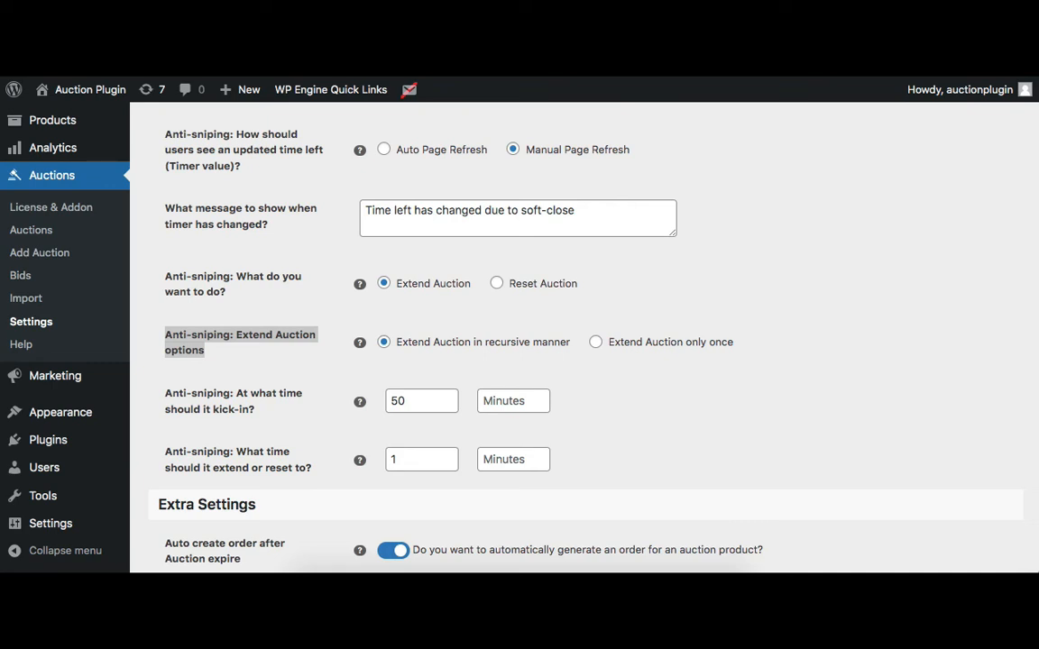
{"action": "left_click", "coordinate": [595, 344]}
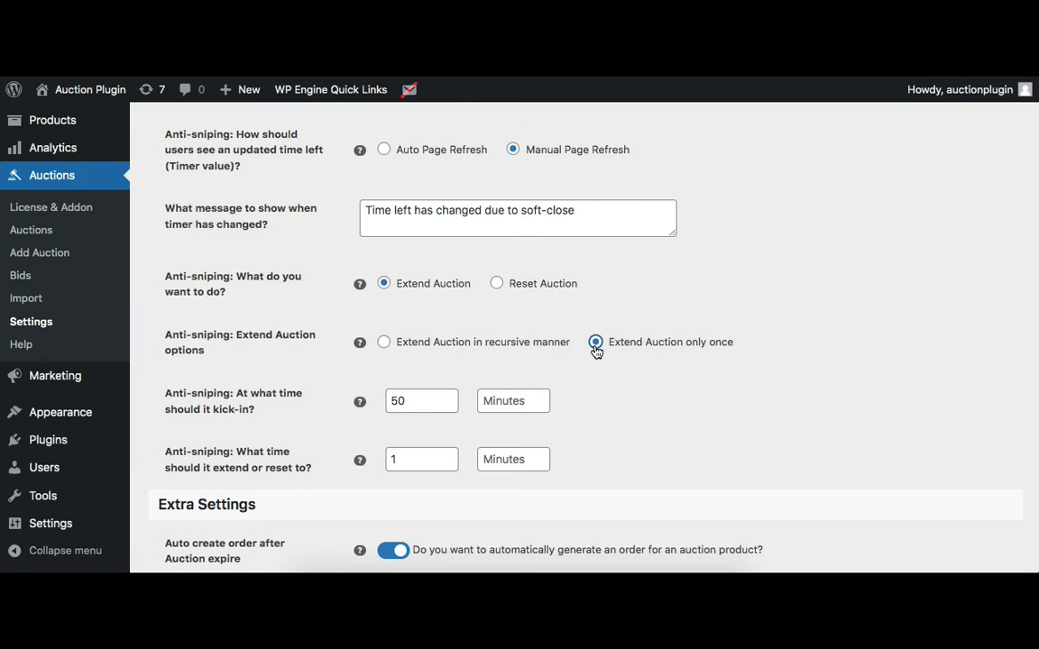
Set the anti-sniping kick-in time to 5 hours 0 minutes and the extension to 1 hour 0 minutes, keeping Extend Auction selected
{"action": "scroll", "coordinate": [619, 216], "scroll_direction": "down", "scroll_amount": 2}
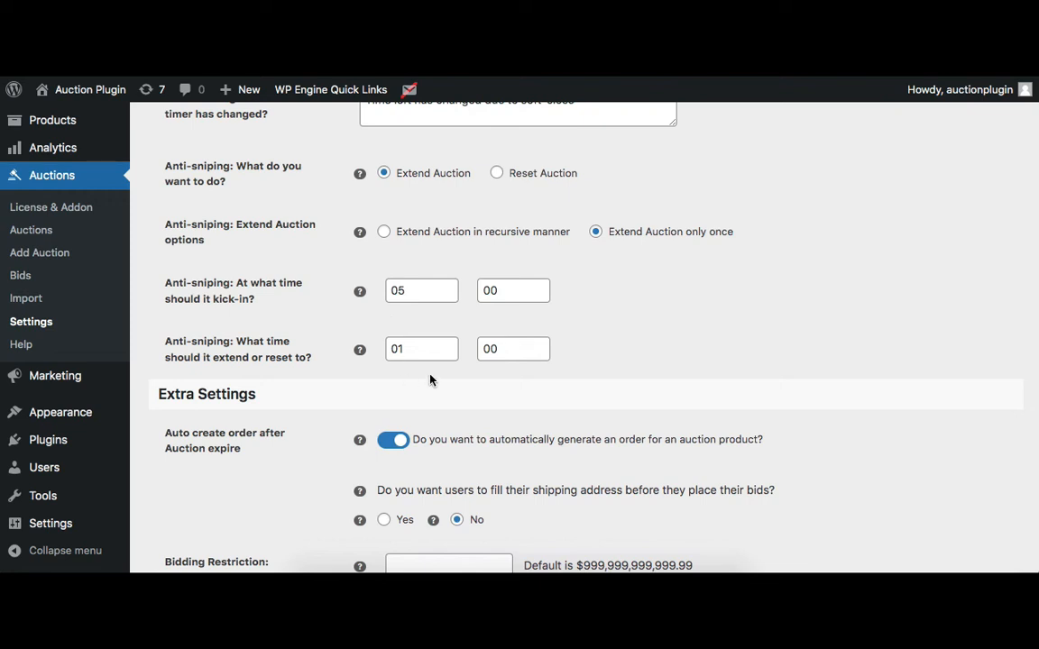
{"action": "left_click", "coordinate": [408, 350]}
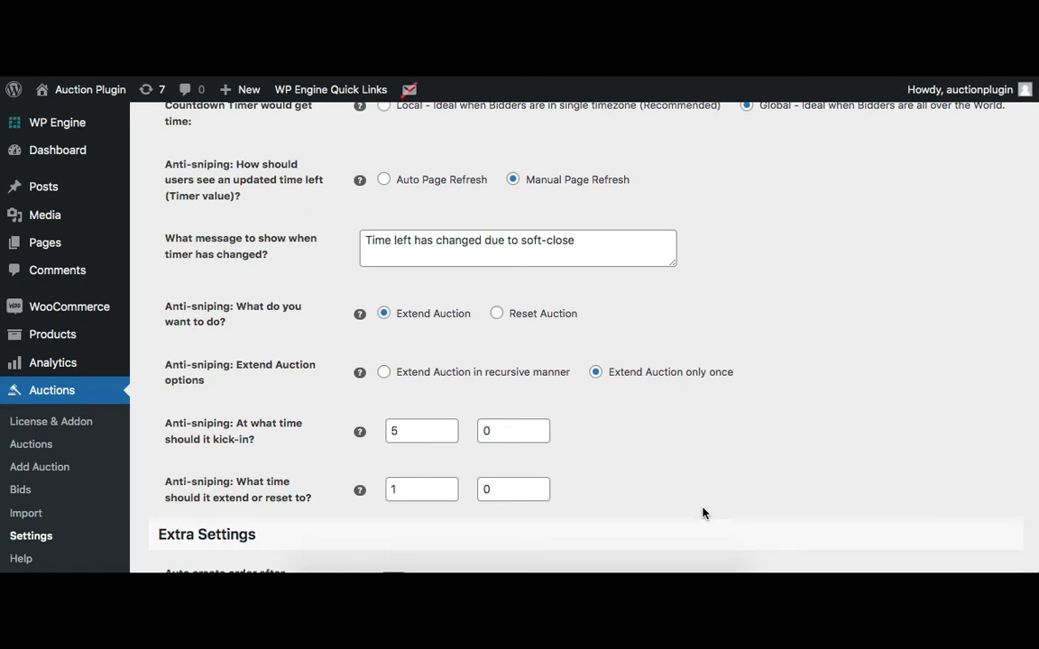
{"action": "left_click", "coordinate": [385, 315]}
{"action": "scroll", "coordinate": [621, 261], "scroll_direction": "down", "scroll_amount": 3}
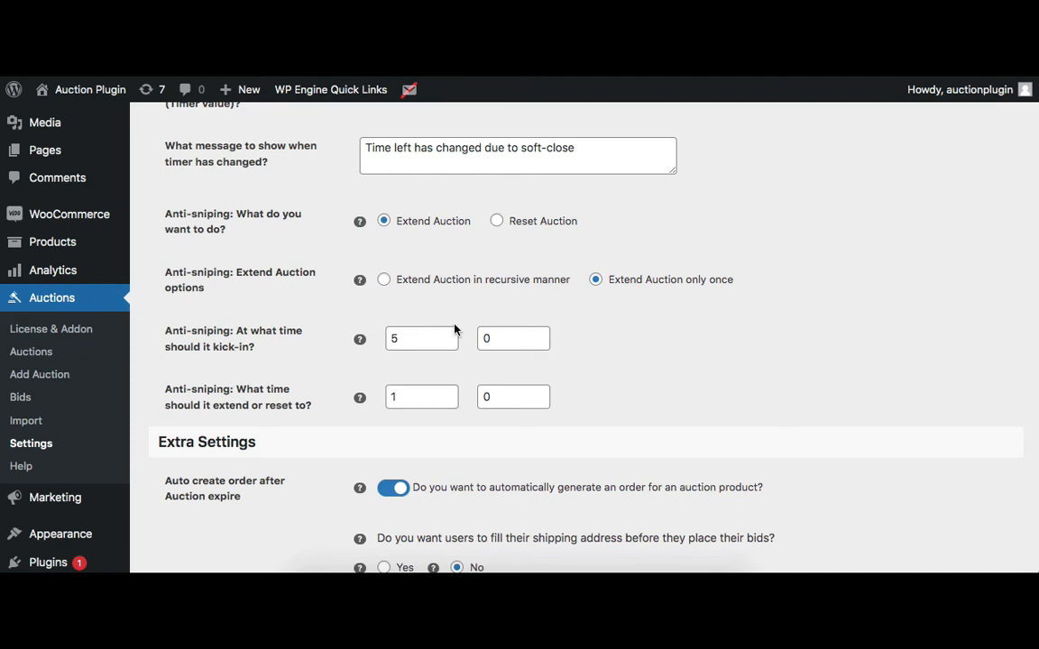
{"action": "left_click", "coordinate": [420, 339]}
{"action": "left_click_drag", "start_coordinate": [420, 338], "coordinate": [377, 338]}
{"action": "left_click", "coordinate": [403, 398]}
{"action": "left_click_drag", "start_coordinate": [403, 399], "coordinate": [388, 402]}
{"action": "left_click", "coordinate": [408, 373]}
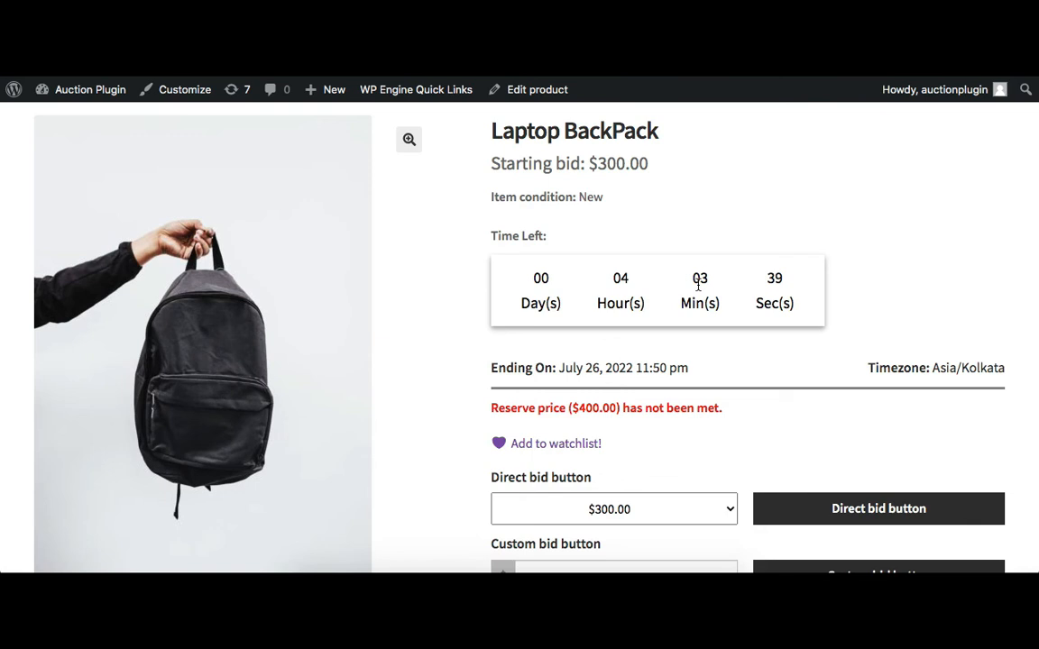
Place and confirm a $300.00 direct bid on the Laptop BackPack to test the one-time extension
{"action": "scroll", "coordinate": [702, 472], "scroll_direction": "down", "scroll_amount": 3}
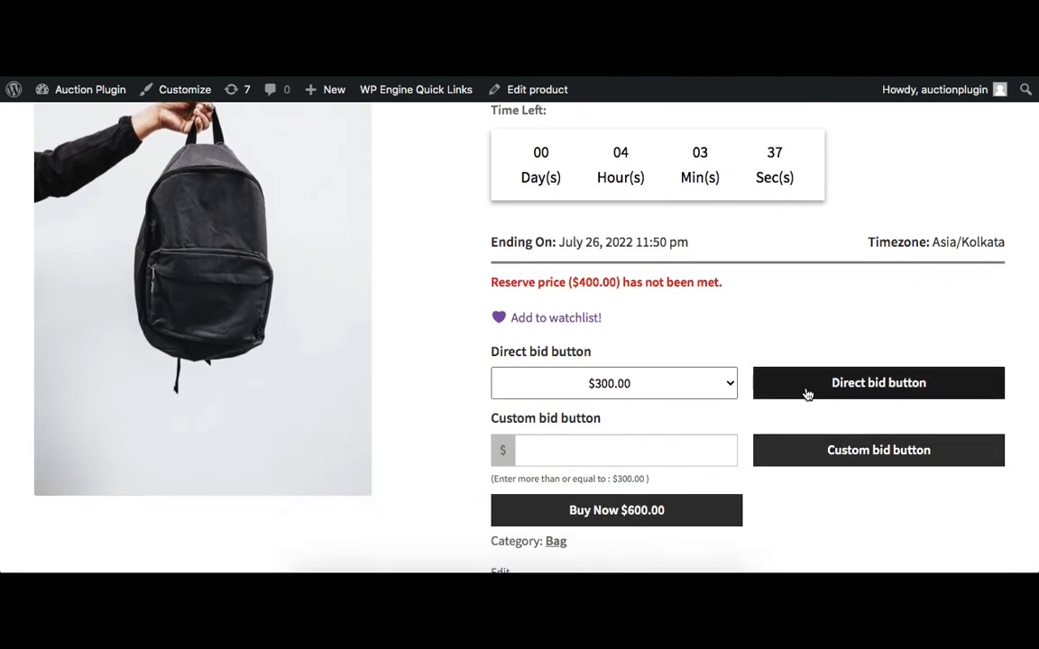
{"action": "left_click", "coordinate": [807, 394]}
{"action": "left_click", "coordinate": [662, 133]}
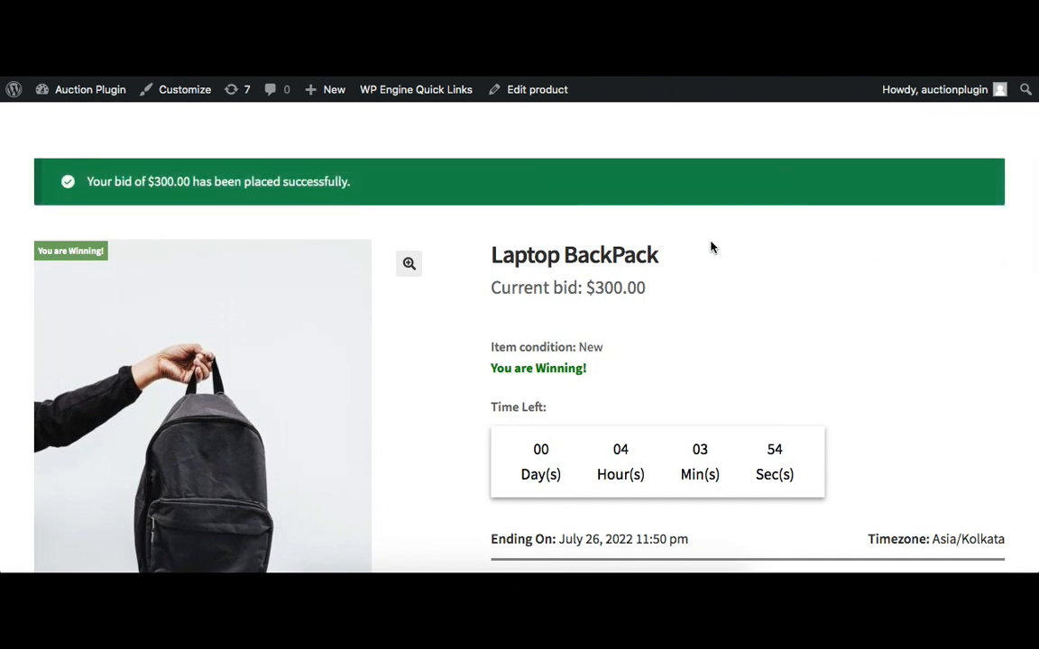
Check the backpack auction's time left, and place and confirm a second direct bid of $301.00
{"action": "scroll", "coordinate": [711, 247], "scroll_direction": "down", "scroll_amount": 2}
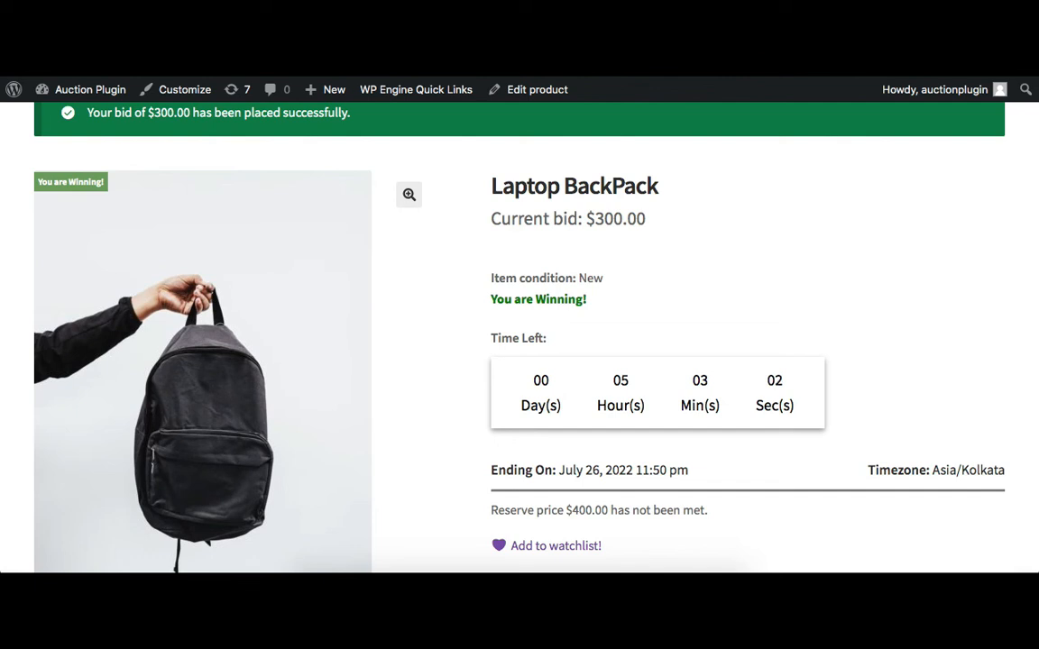
{"action": "scroll", "coordinate": [649, 327], "scroll_direction": "down", "scroll_amount": 5}
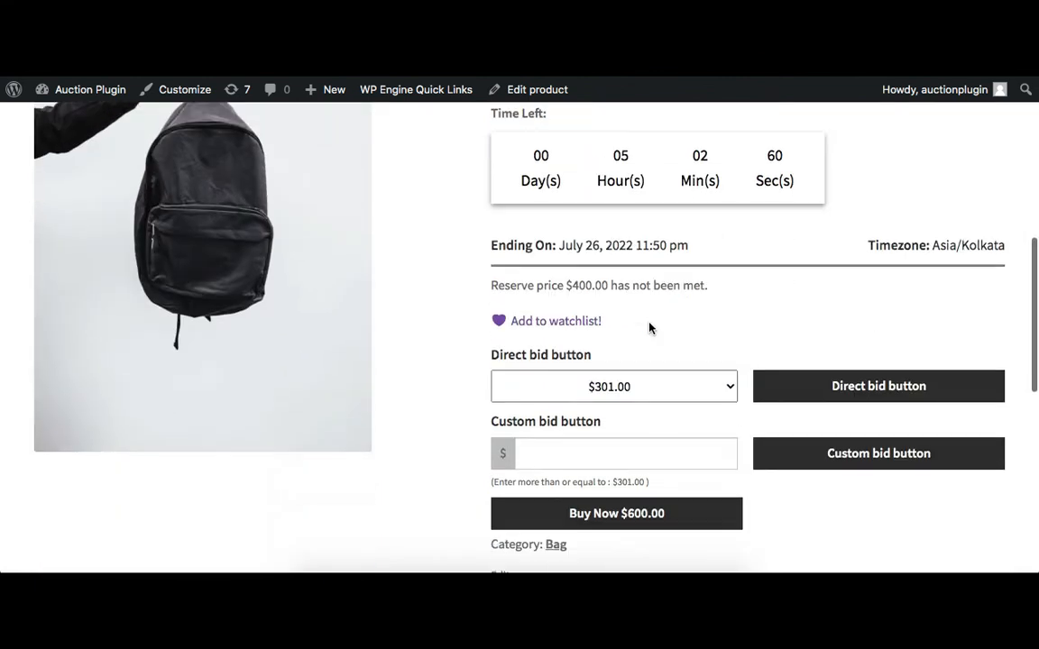
{"action": "left_click", "coordinate": [839, 390]}
{"action": "left_click", "coordinate": [659, 125]}
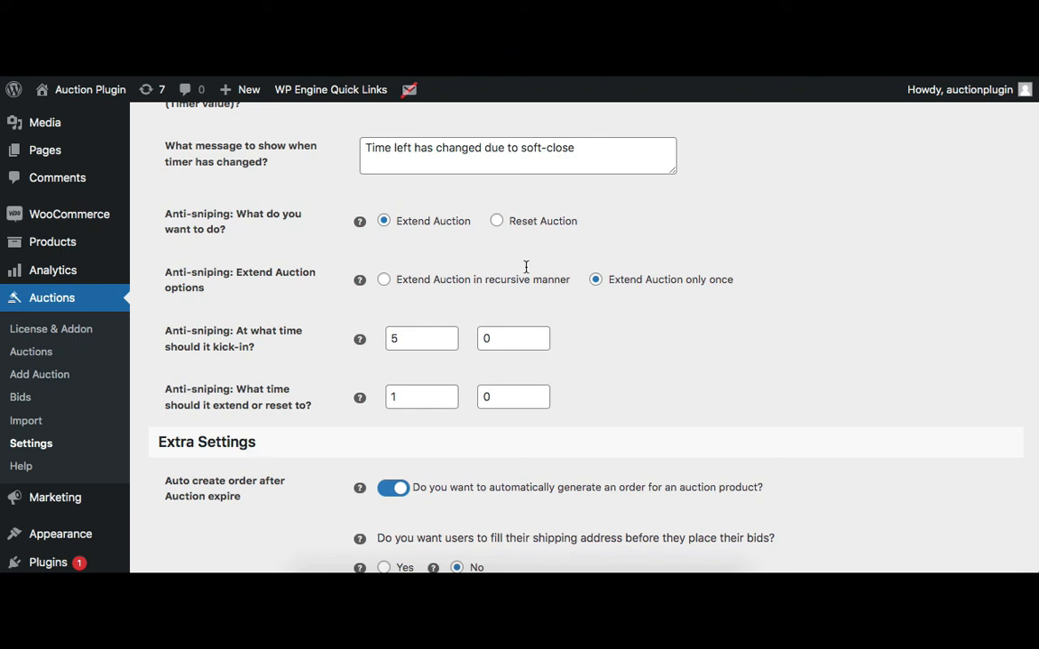
Set the Extend Auction option to extend in a recursive manner and save the auction settings
{"action": "left_click", "coordinate": [383, 282]}
{"action": "scroll", "coordinate": [415, 300], "scroll_direction": "down", "scroll_amount": 15}
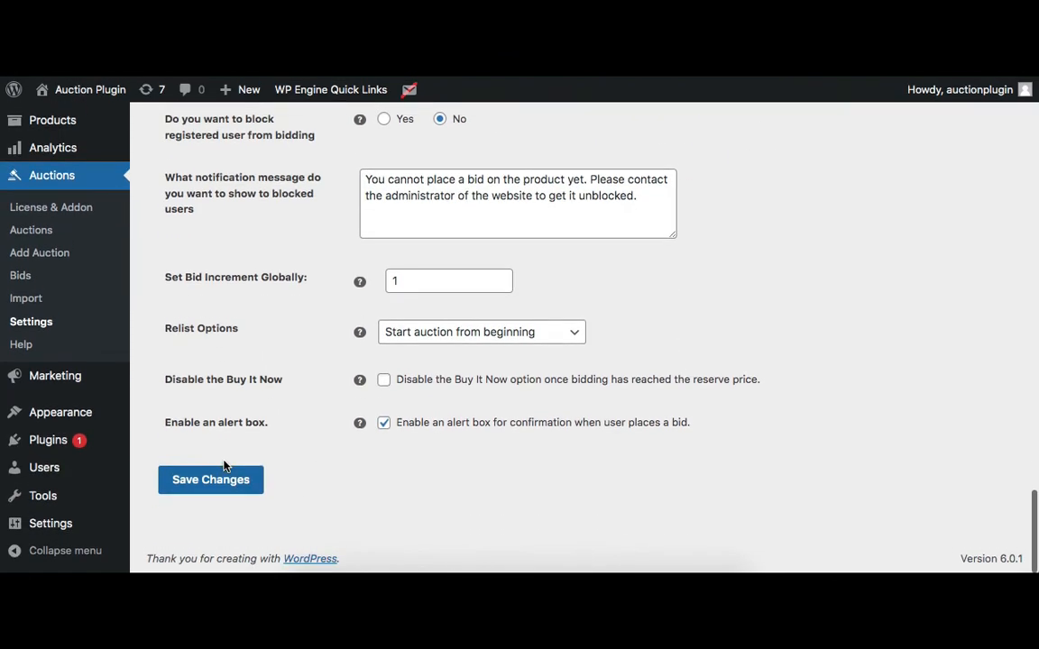
{"action": "left_click", "coordinate": [204, 489]}
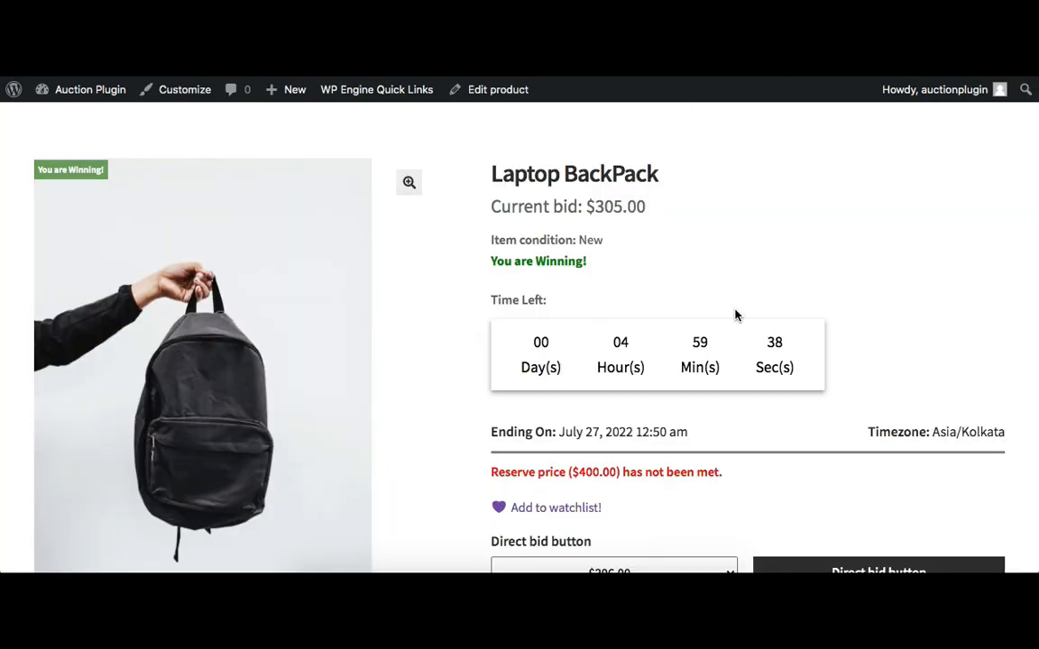
Place and confirm a $306.00 direct bid on the Laptop BackPack to test the recursive extension
{"action": "scroll", "coordinate": [735, 313], "scroll_direction": "down", "scroll_amount": 2}
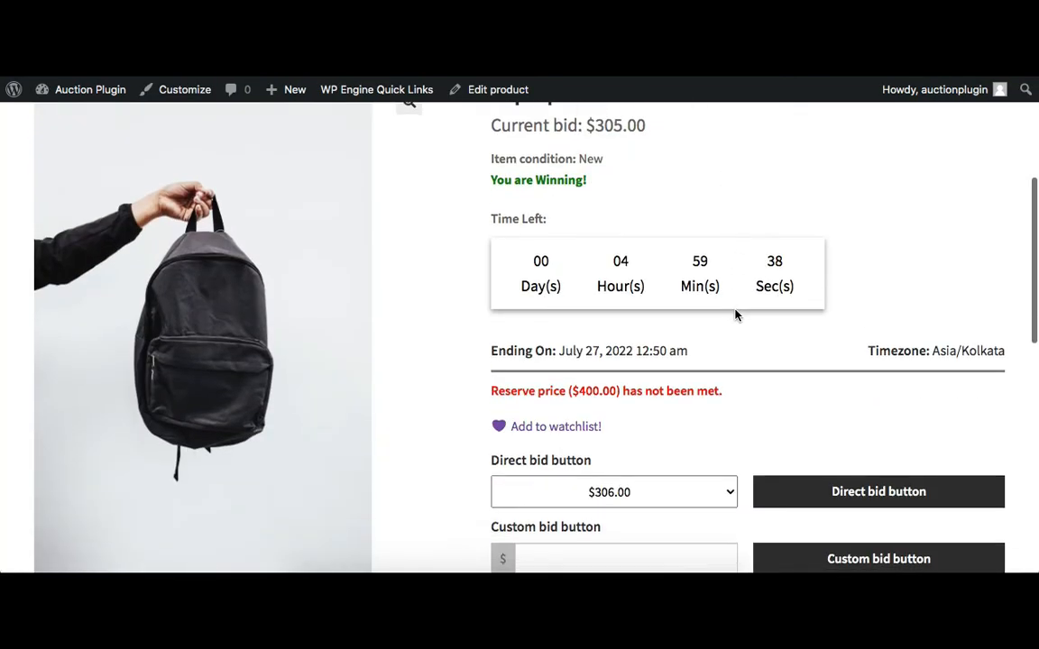
{"action": "left_click", "coordinate": [848, 501]}
{"action": "left_click", "coordinate": [661, 125]}
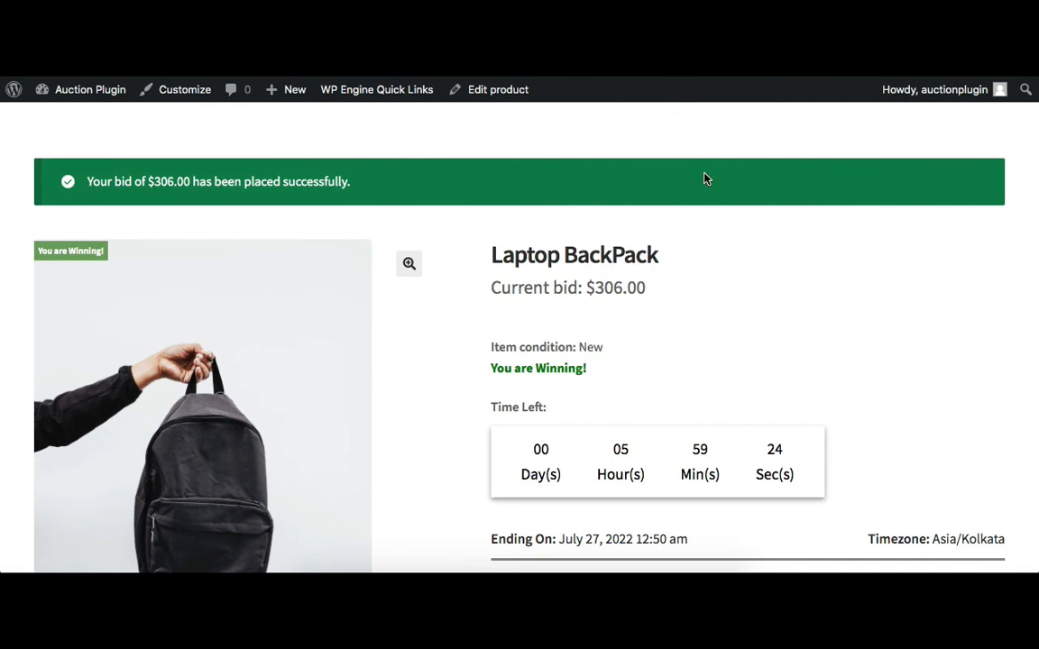
Change the anti-sniping action to Reset Auction and save the auction settings
{"action": "scroll", "coordinate": [706, 178], "scroll_direction": "down", "scroll_amount": 1}
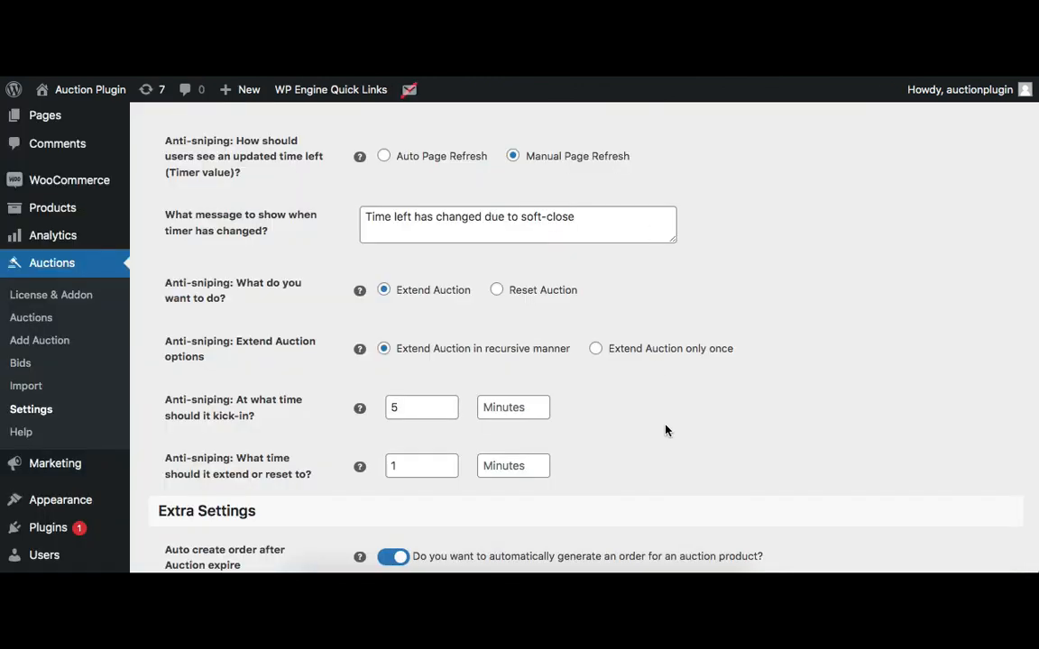
{"action": "left_click", "coordinate": [496, 291]}
{"action": "scroll", "coordinate": [478, 311], "scroll_direction": "down", "scroll_amount": 5}
{"action": "scroll", "coordinate": [478, 313], "scroll_direction": "down", "scroll_amount": 3}
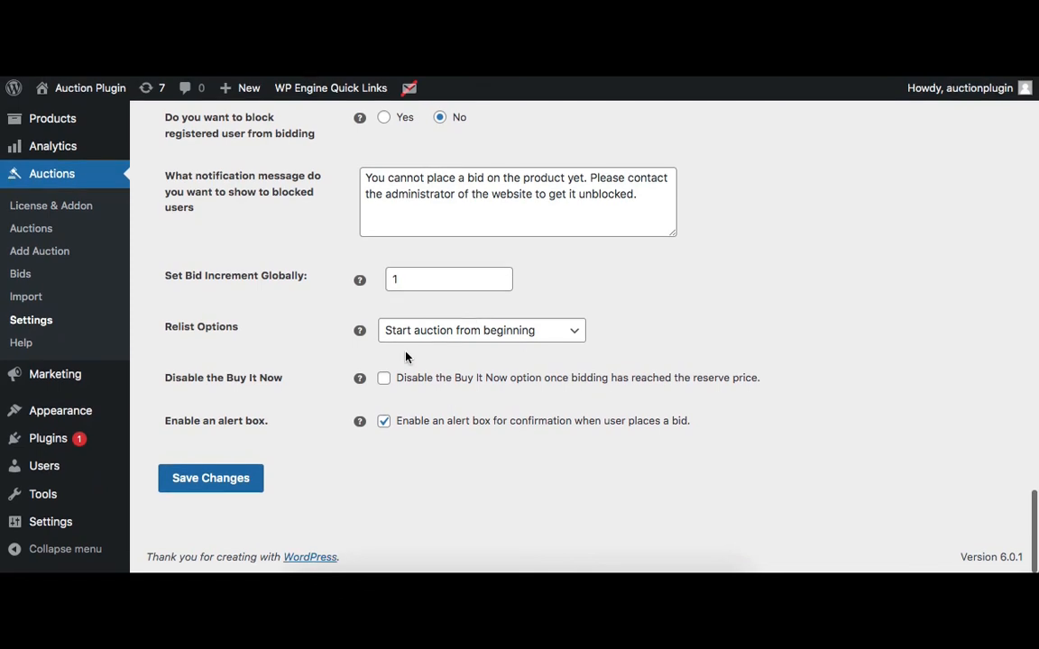
{"action": "left_click", "coordinate": [209, 479]}
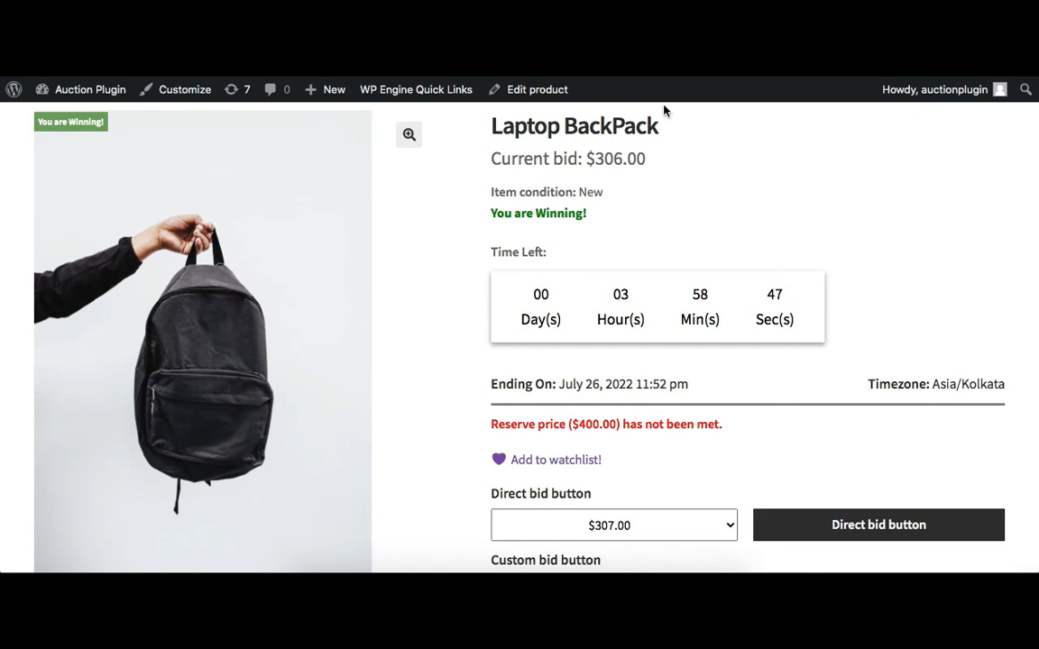
Place and confirm a $307.00 direct bid on the Laptop BackPack to test the timer reset
{"action": "scroll", "coordinate": [707, 260], "scroll_direction": "down", "scroll_amount": 2}
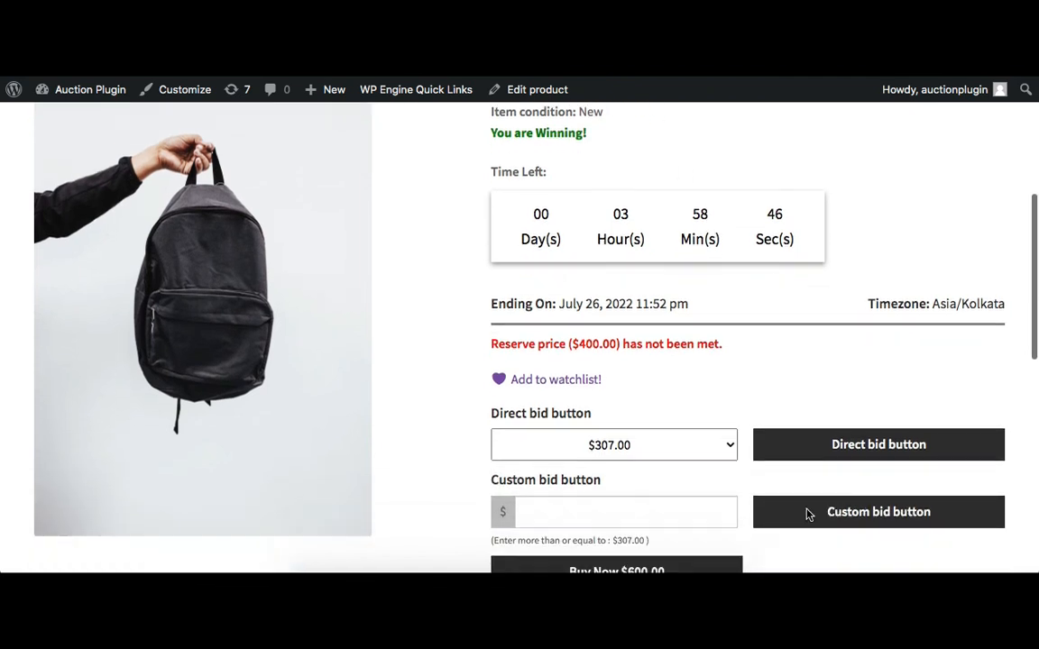
{"action": "left_click", "coordinate": [862, 455]}
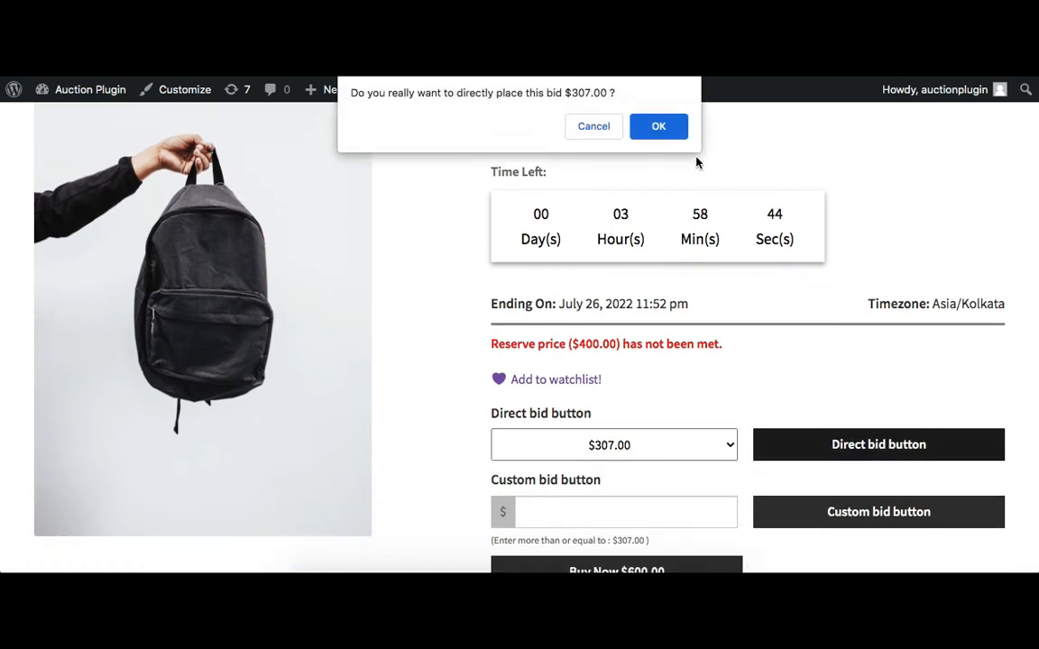
{"action": "left_click", "coordinate": [659, 126]}
{"action": "scroll", "coordinate": [661, 130], "scroll_direction": "up", "scroll_amount": 1}
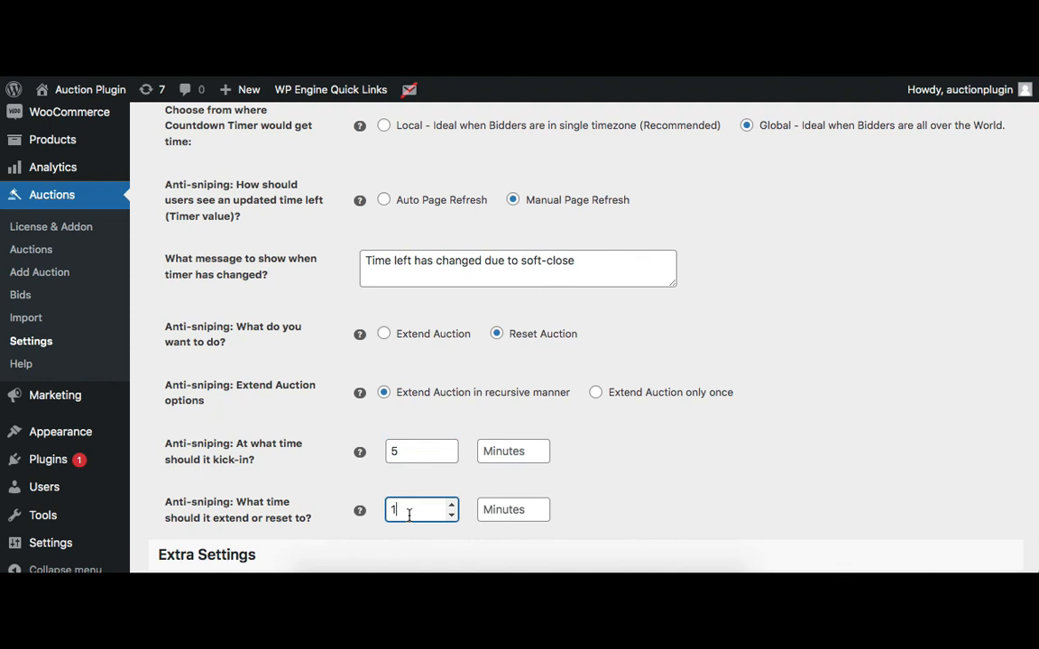
Review the anti-sniping kick-in time and the extend or reset time in the auction settings
{"action": "left_click", "coordinate": [413, 454]}
{"action": "left_click", "coordinate": [419, 484]}
{"action": "left_click", "coordinate": [413, 510]}
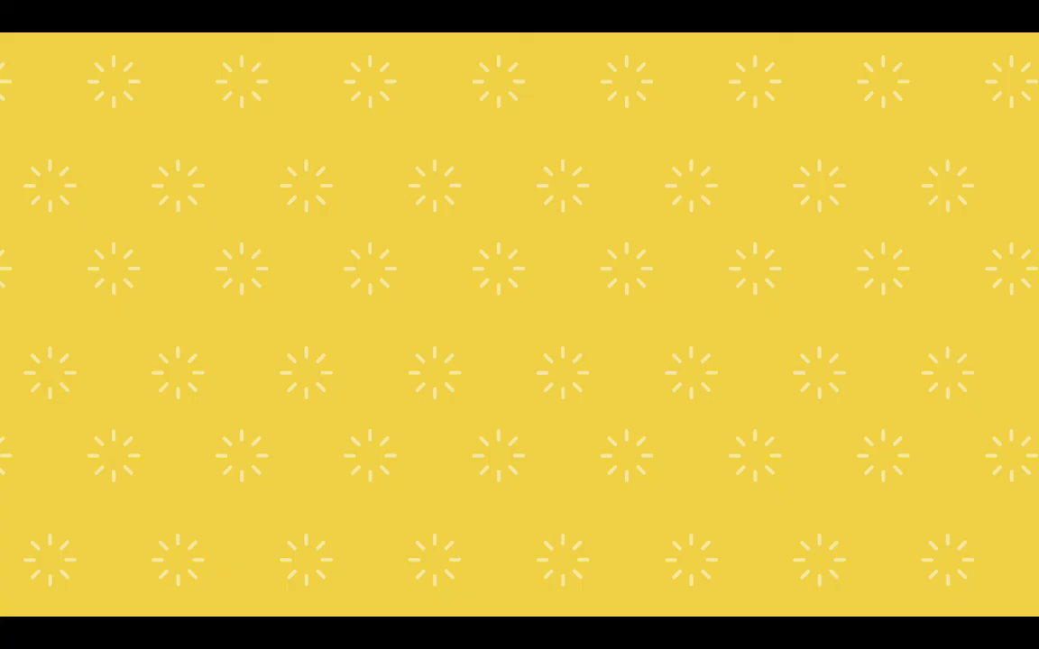